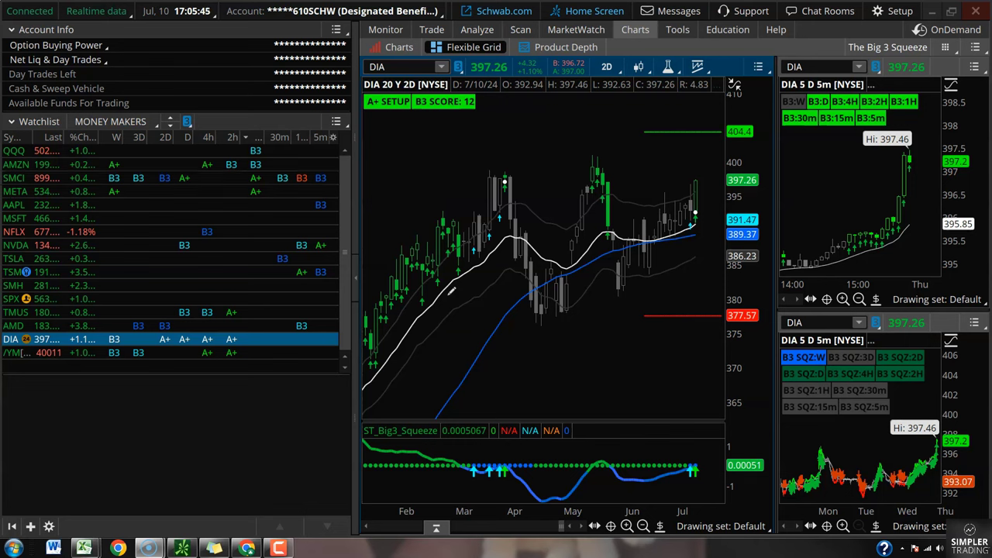
Replace DIA with SPX as the symbol on all charts
left_click(391, 66)
type("SP")
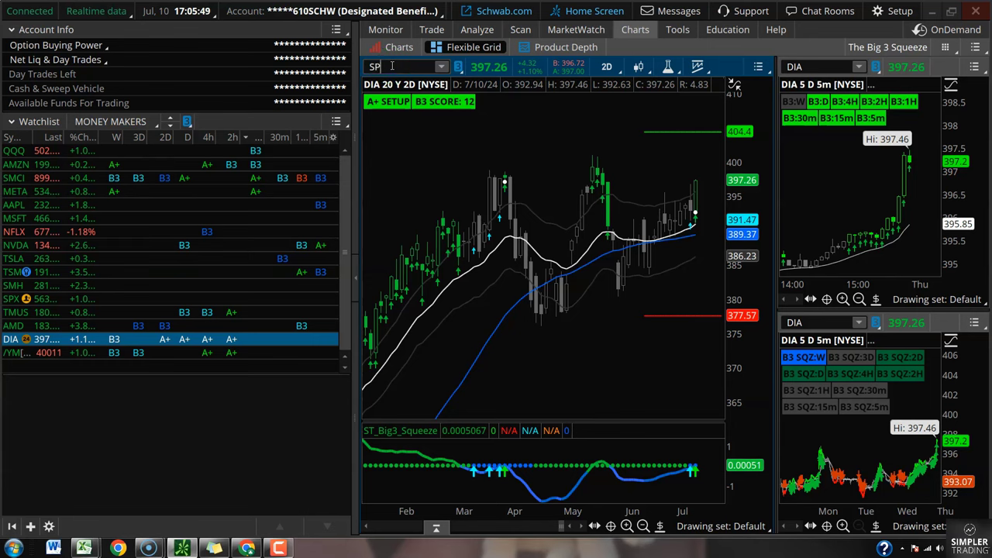
type("X")
key("Return")
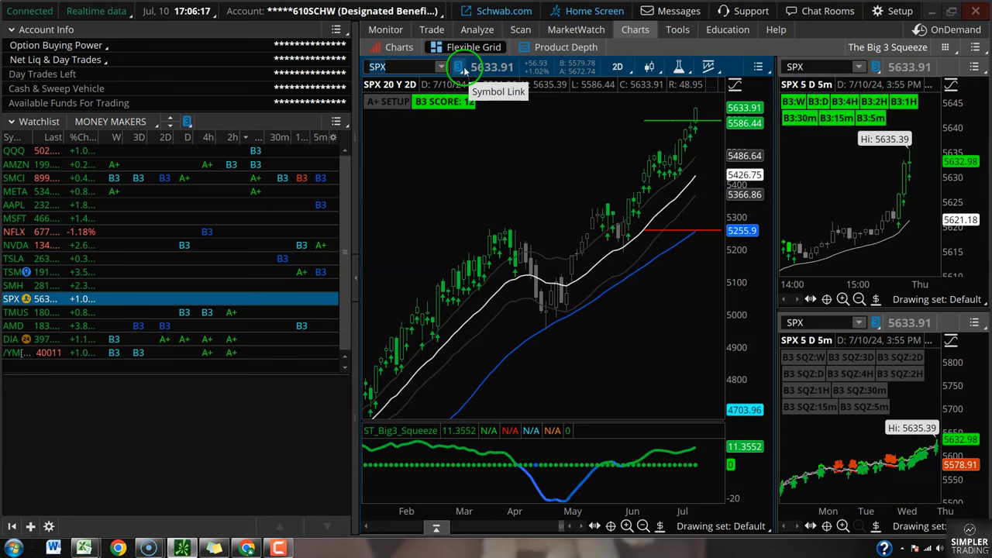
Switch the main SPX chart to the 1 Y : 1D timeframe and adjust the chart view
left_click(618, 67)
left_click(587, 264)
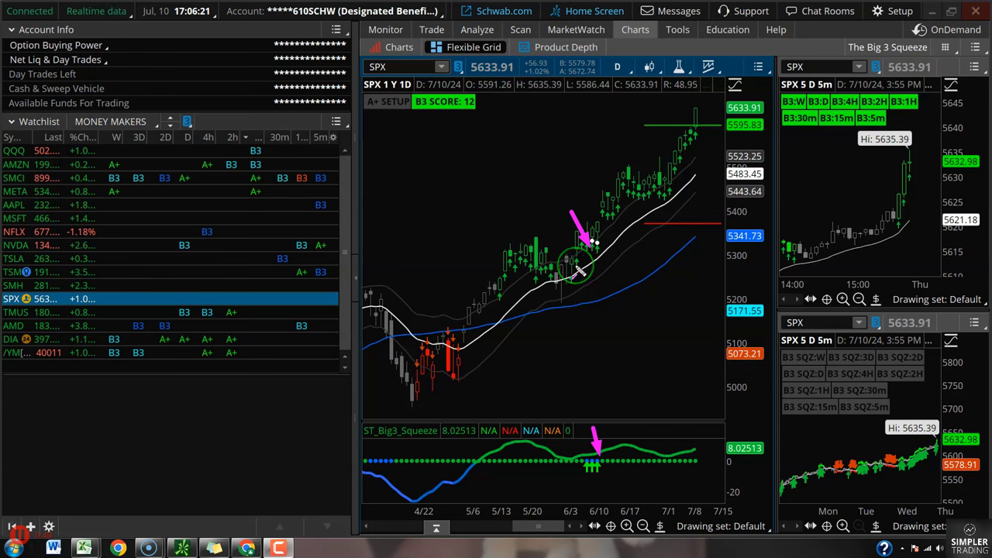
left_click_drag(580, 272, 787, 73)
key("Escape")
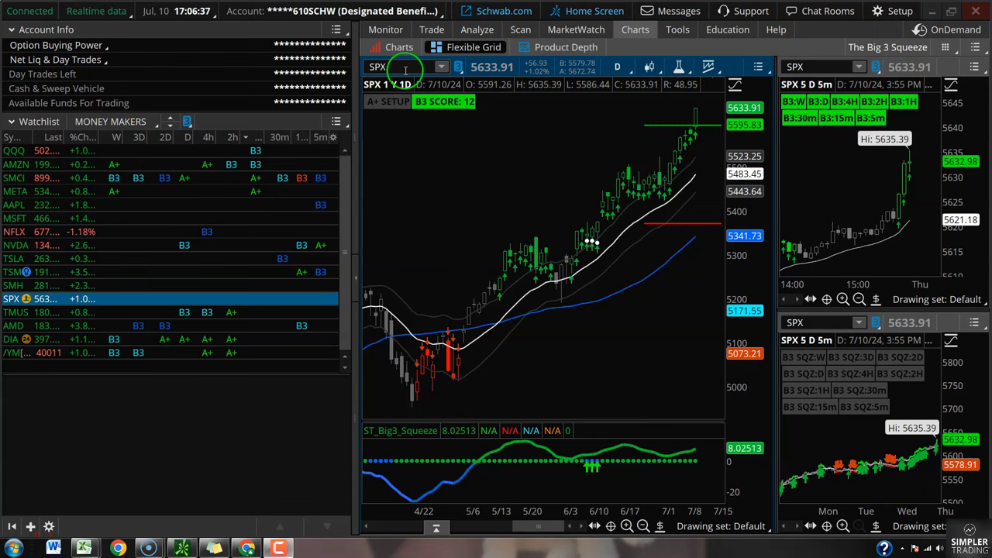
Load QQQ on the charts and view it on the 3 Y : W weekly timeframe
left_click(404, 67)
type("QQ")
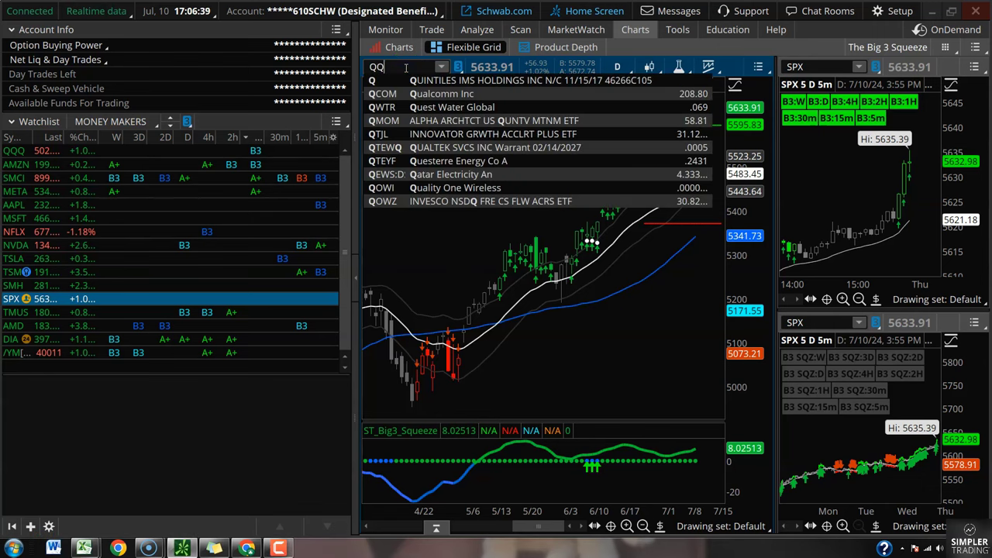
type("Q")
key("Return")
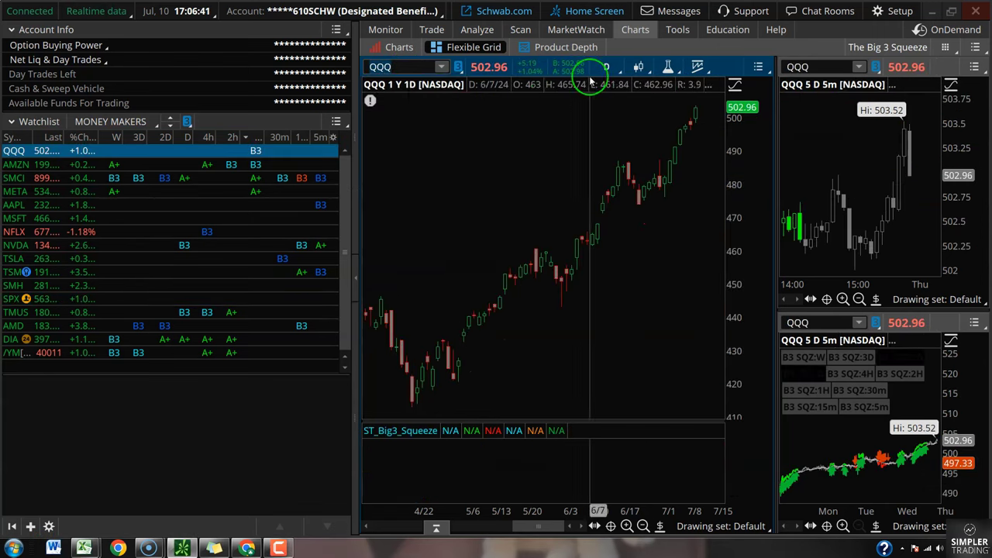
left_click(607, 67)
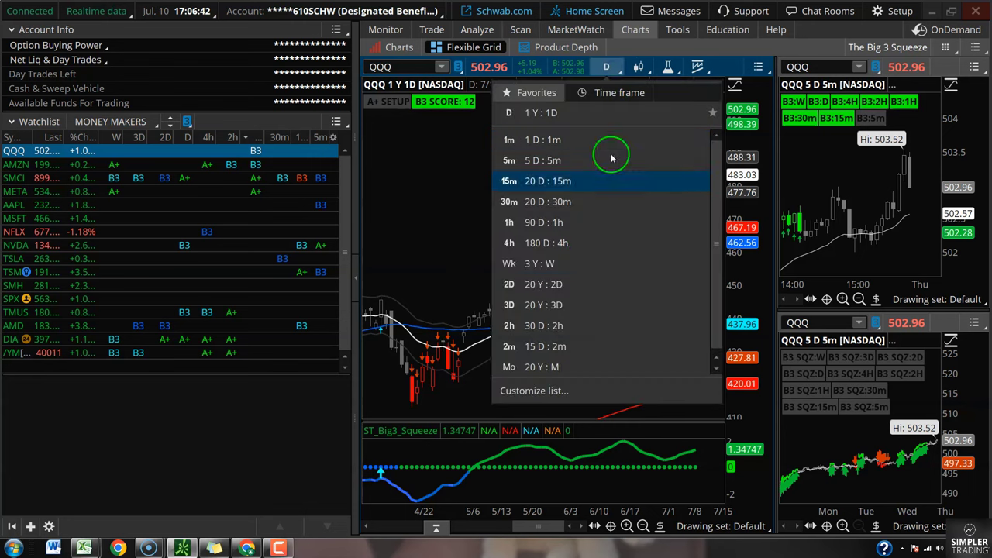
left_click(585, 261)
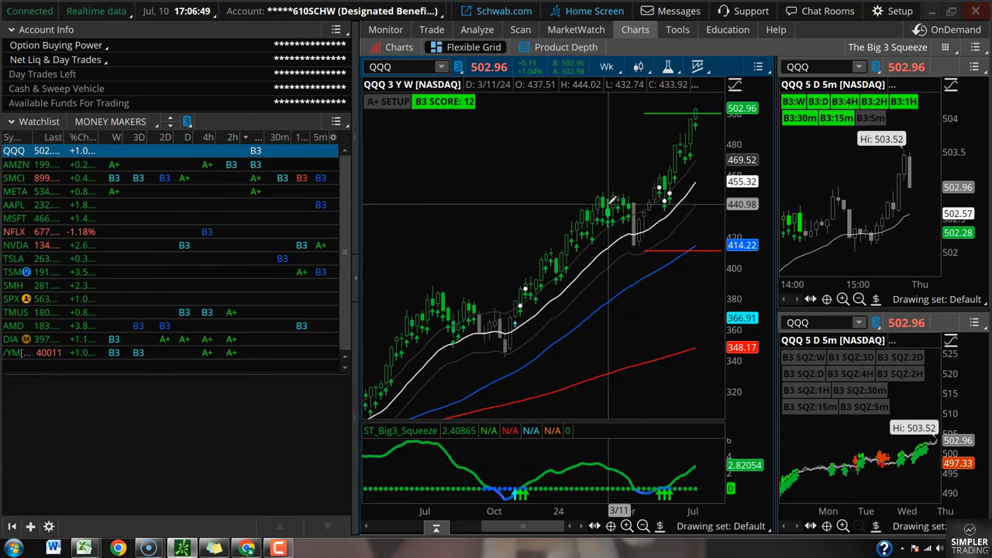
left_click(614, 200)
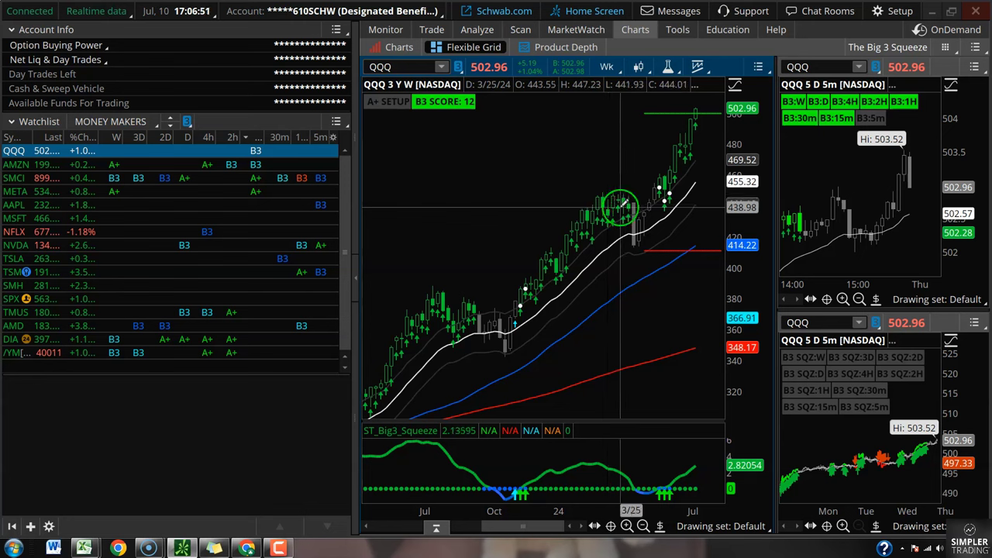
left_click_drag(641, 190, 635, 117)
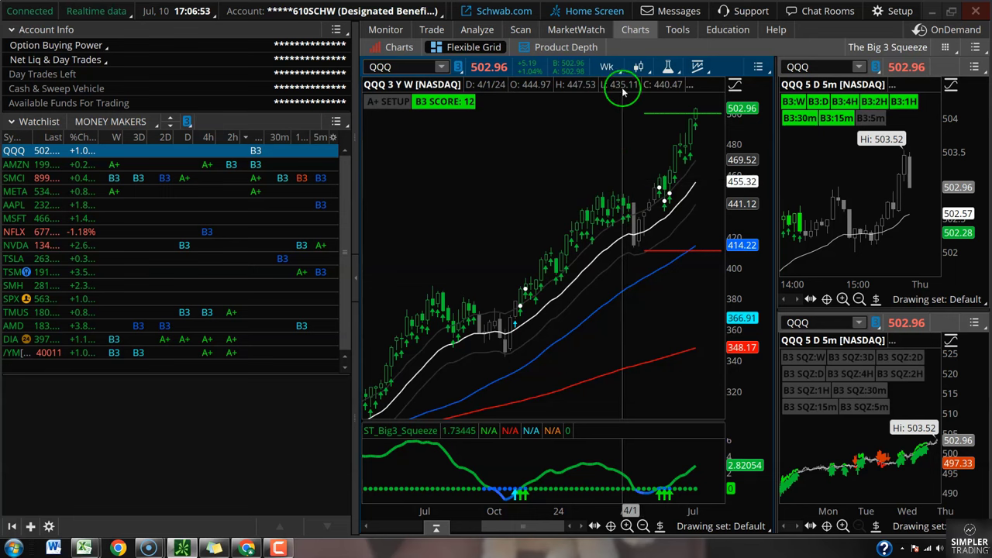
Return the QQQ chart to the 1 Y : 1D daily timeframe
left_click(606, 67)
left_click(658, 241)
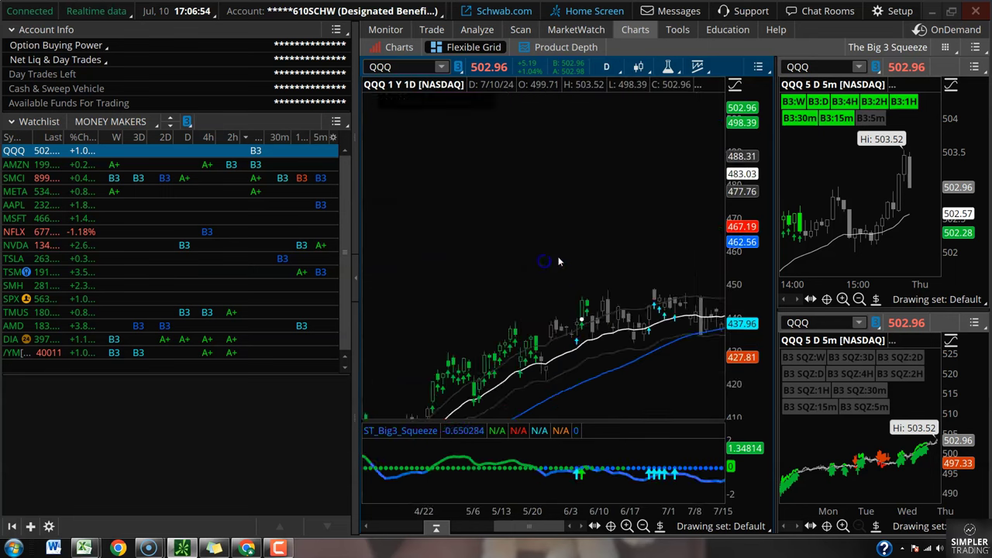
left_click(808, 133)
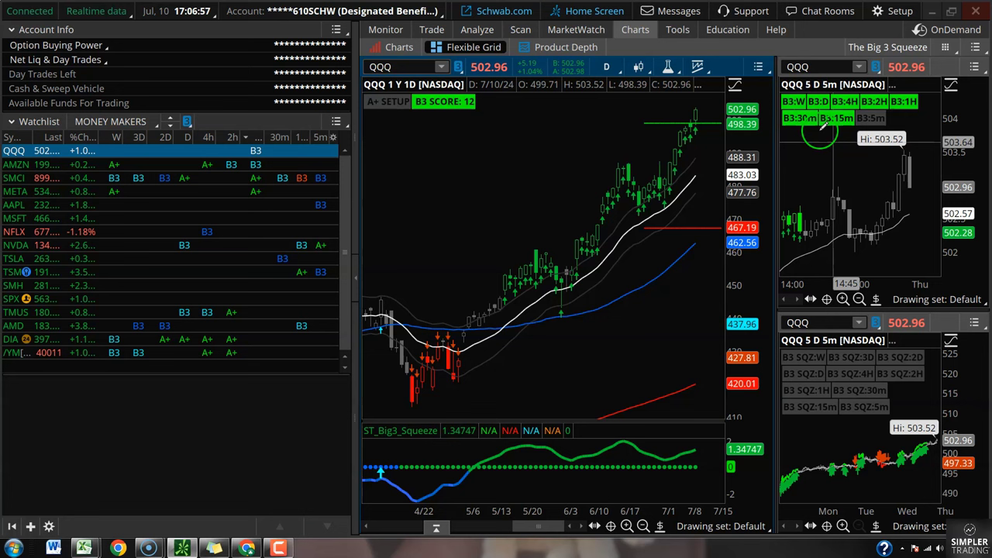
left_click(840, 136)
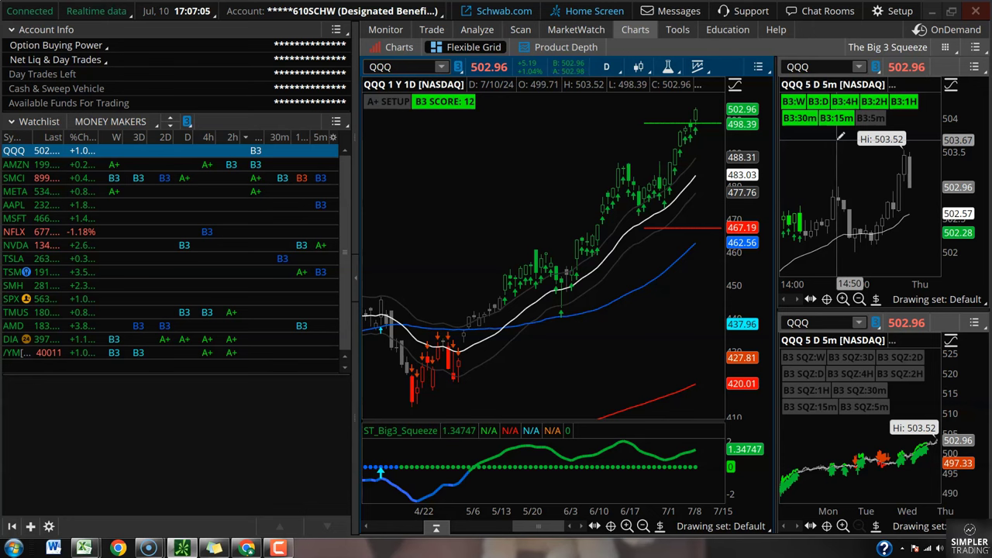
Load DIA on all charts, keeping the main chart's 1-year daily view
left_click(413, 66)
type("DIA")
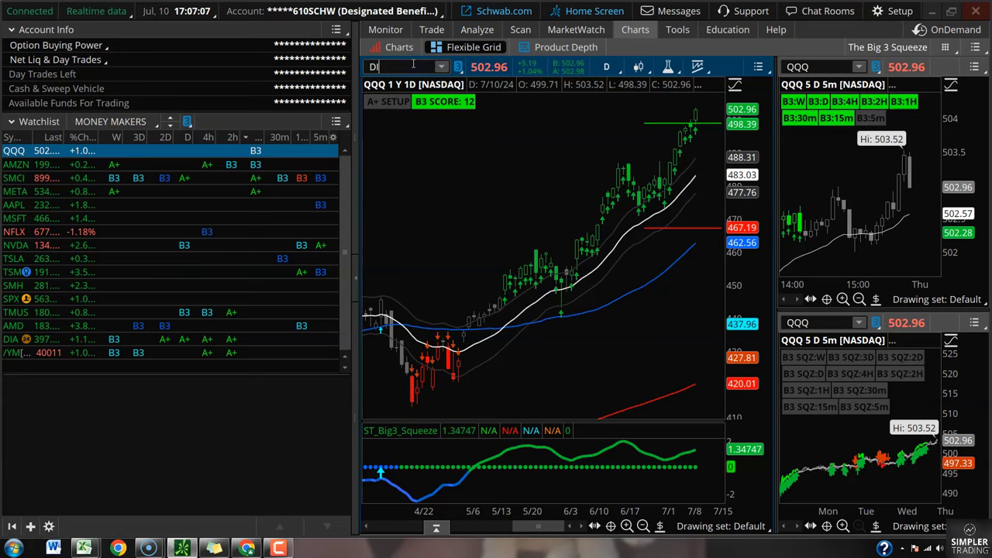
key("Return")
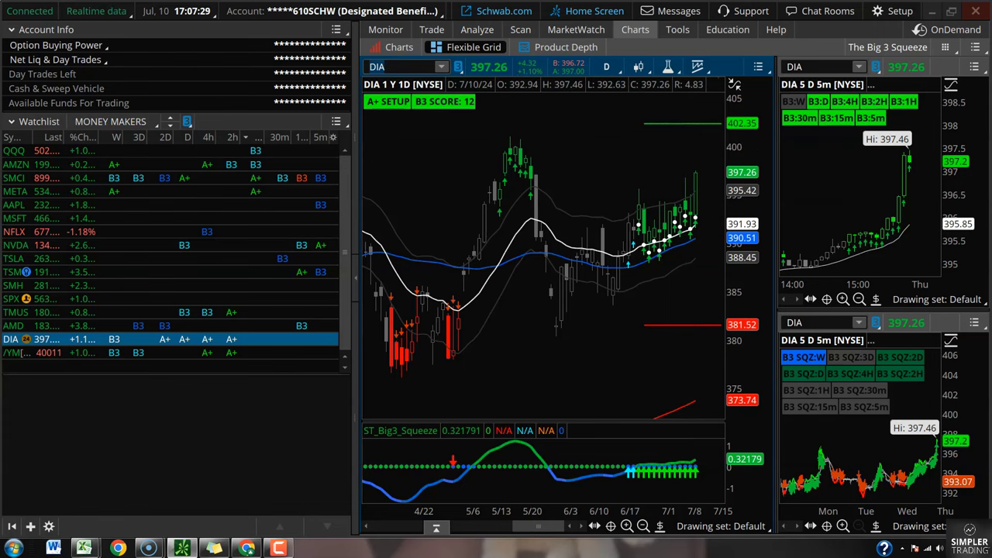
left_click(617, 68)
left_click(571, 348)
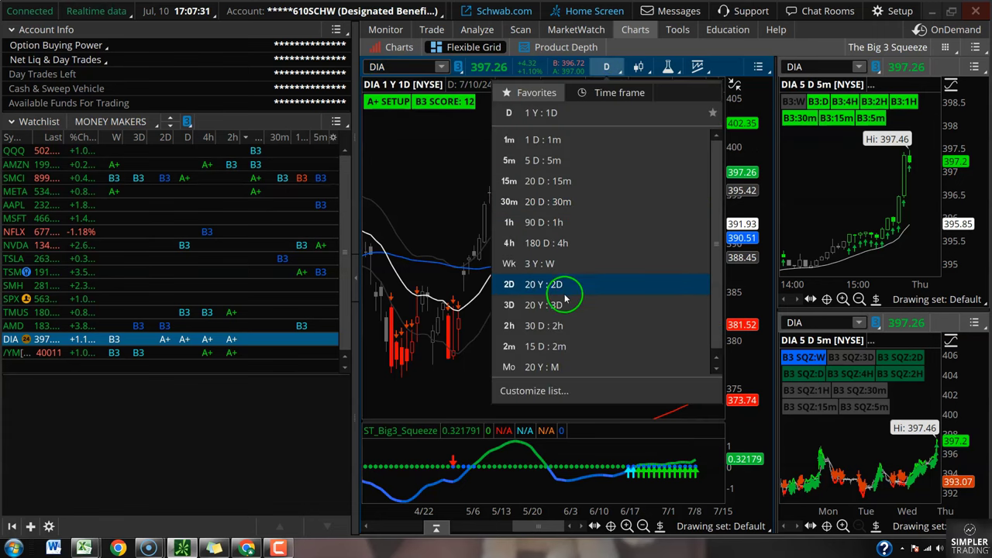
left_click(727, 195)
left_click(664, 210)
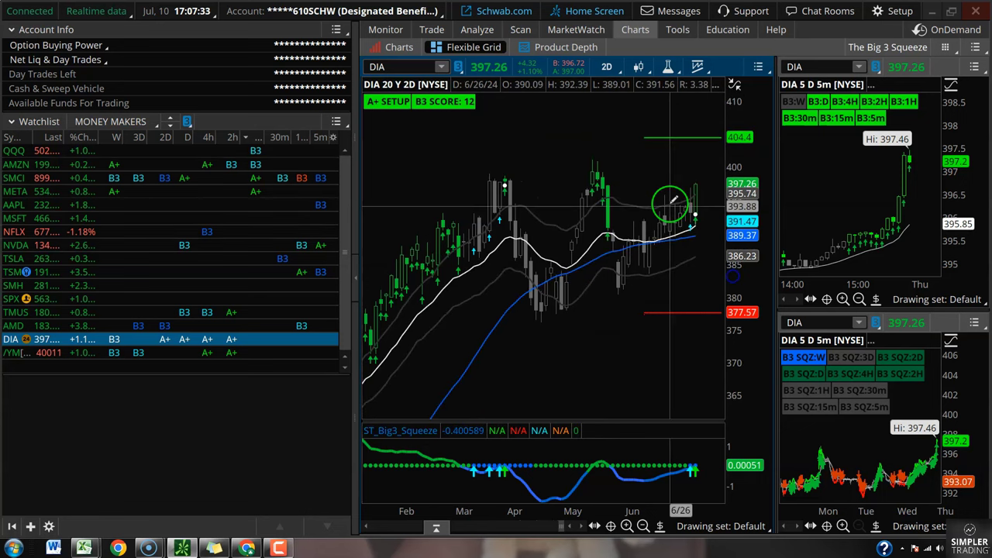
left_click(626, 84)
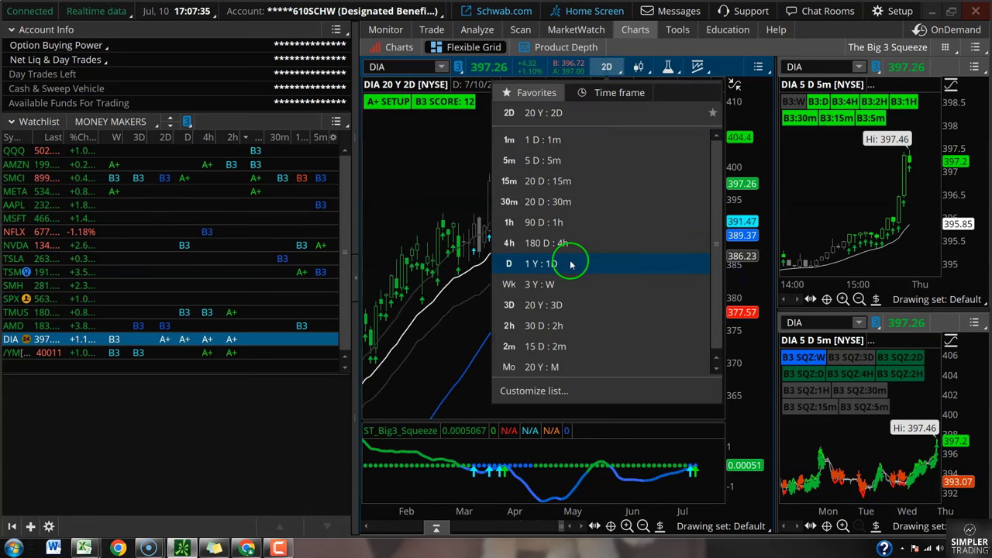
left_click(569, 259)
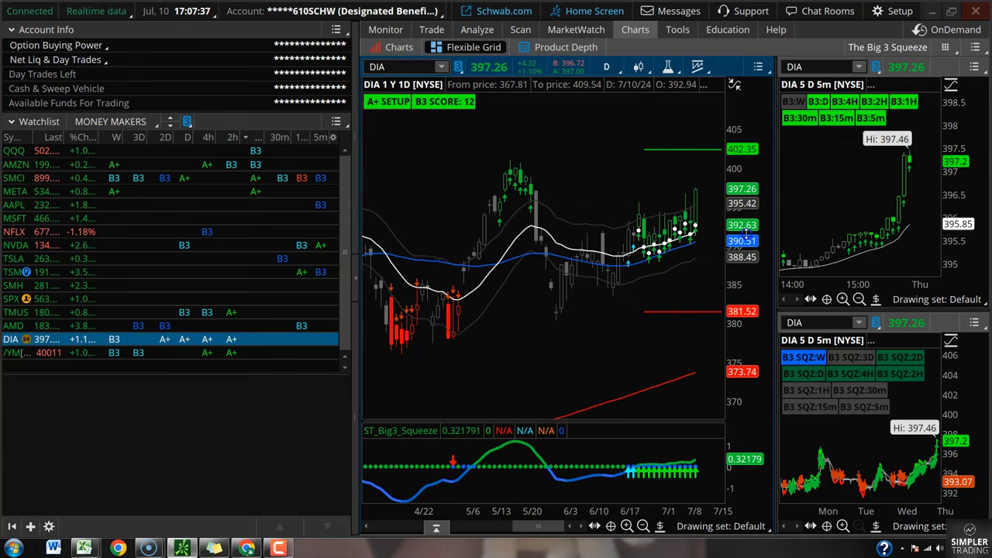
left_click(610, 70)
left_click(546, 243)
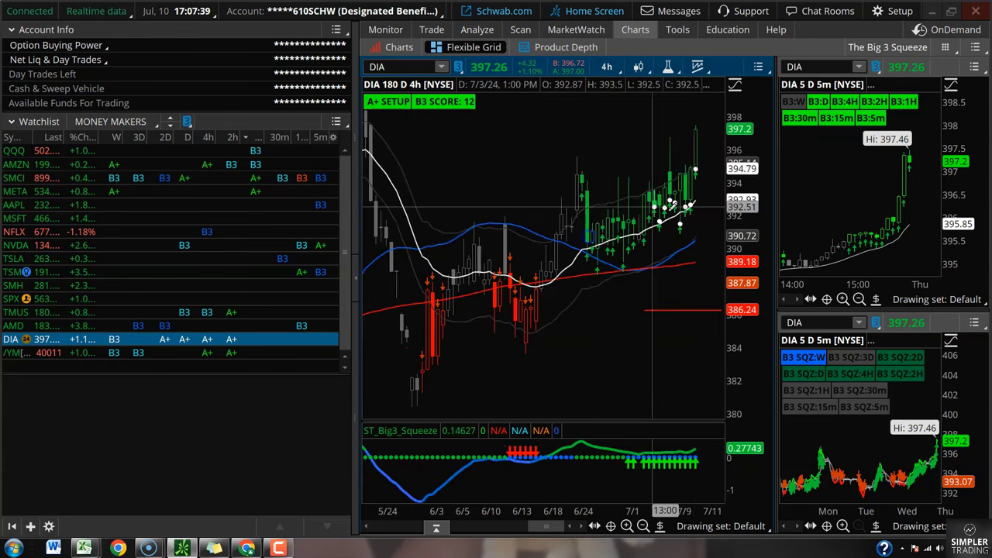
left_click(611, 68)
left_click(527, 325)
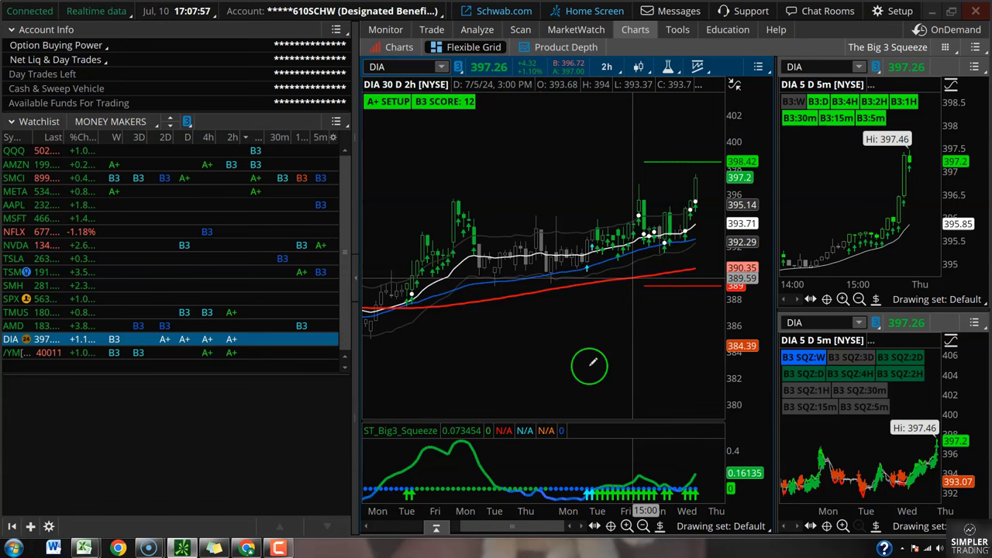
left_click(608, 69)
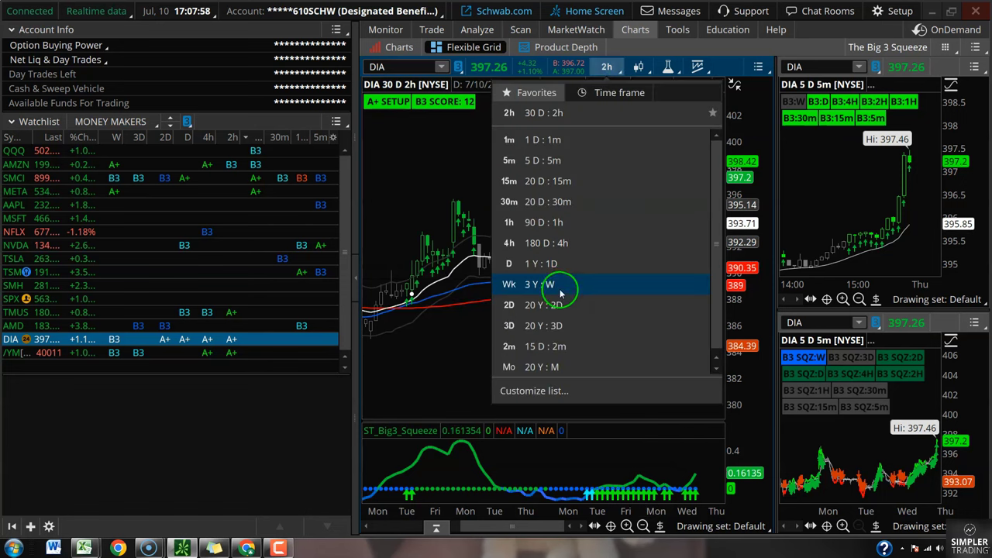
left_click(565, 248)
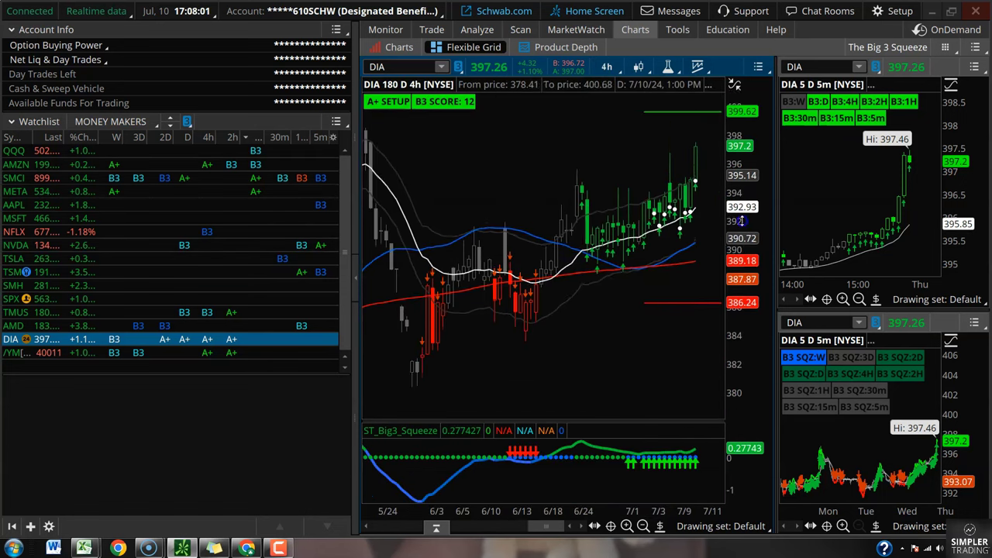
left_click_drag(679, 184, 682, 198)
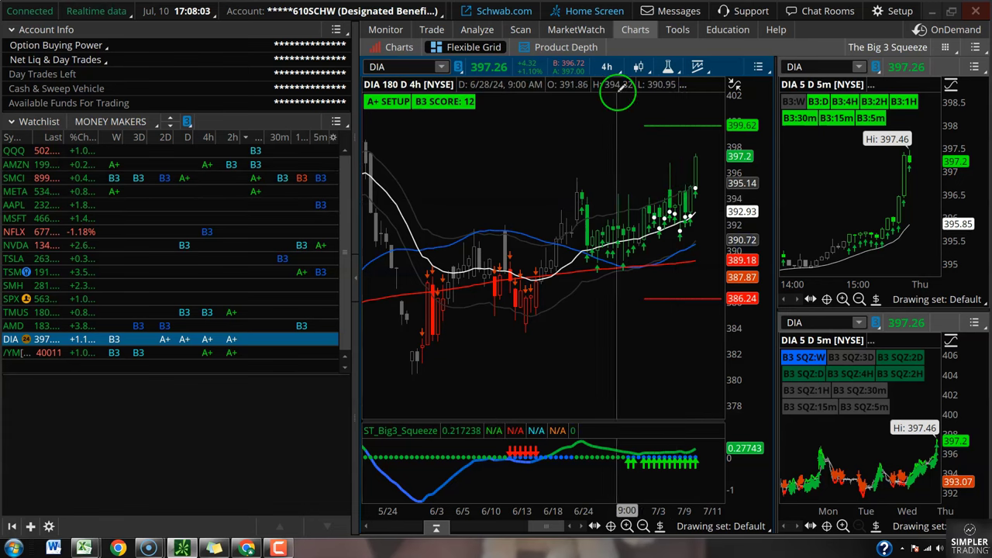
left_click(607, 67)
left_click(566, 242)
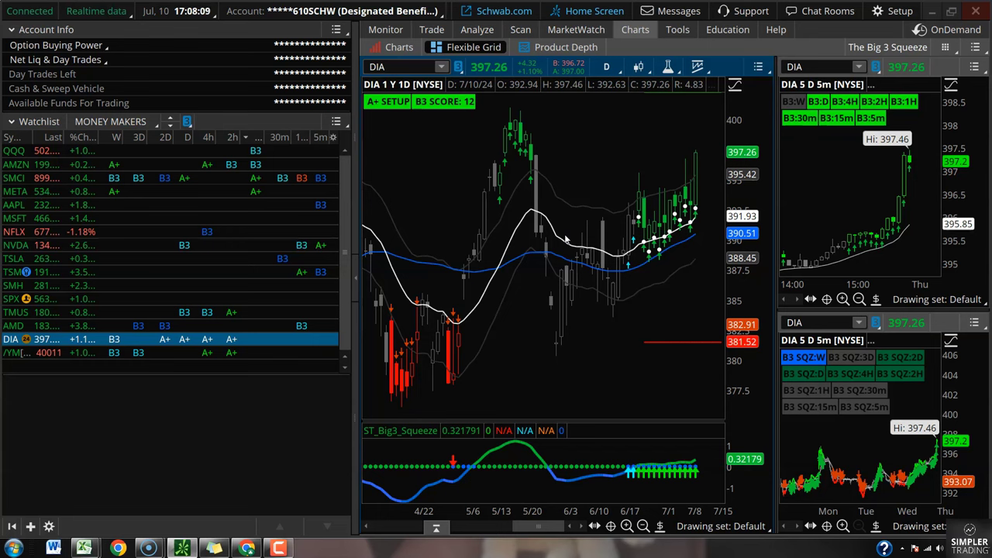
Compress the DIA price scale to about 365–412 so the 402.35 and 373.74 levels show
left_click_drag(750, 193, 746, 308)
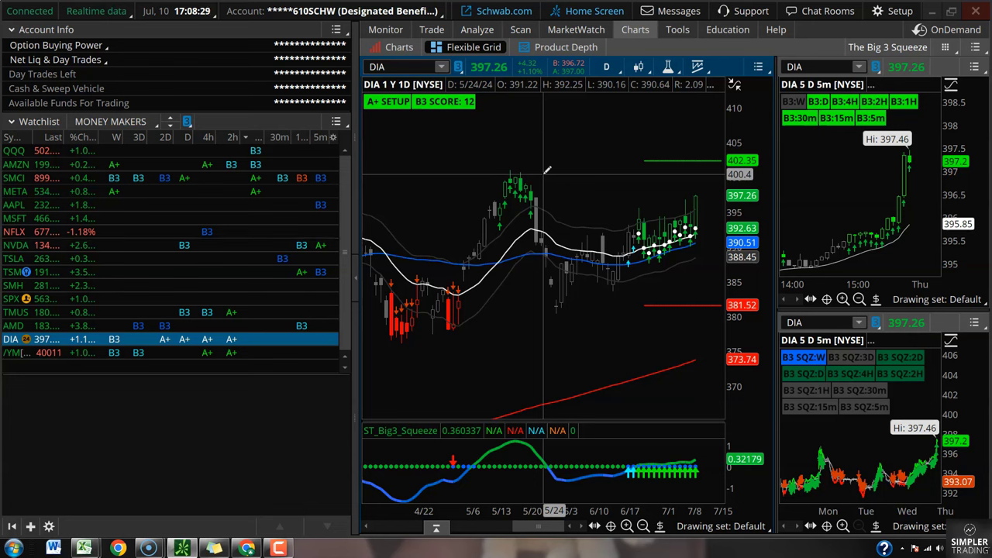
left_click(609, 177)
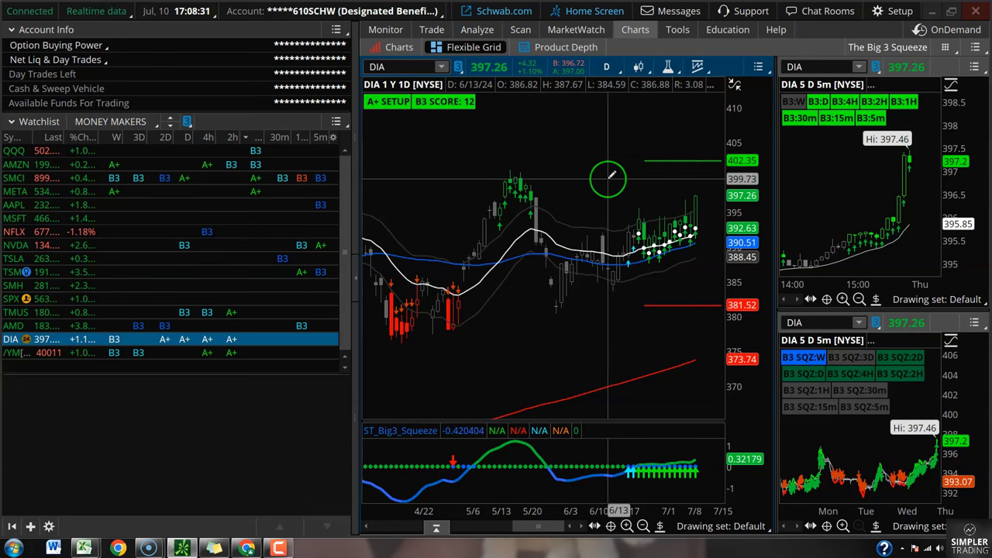